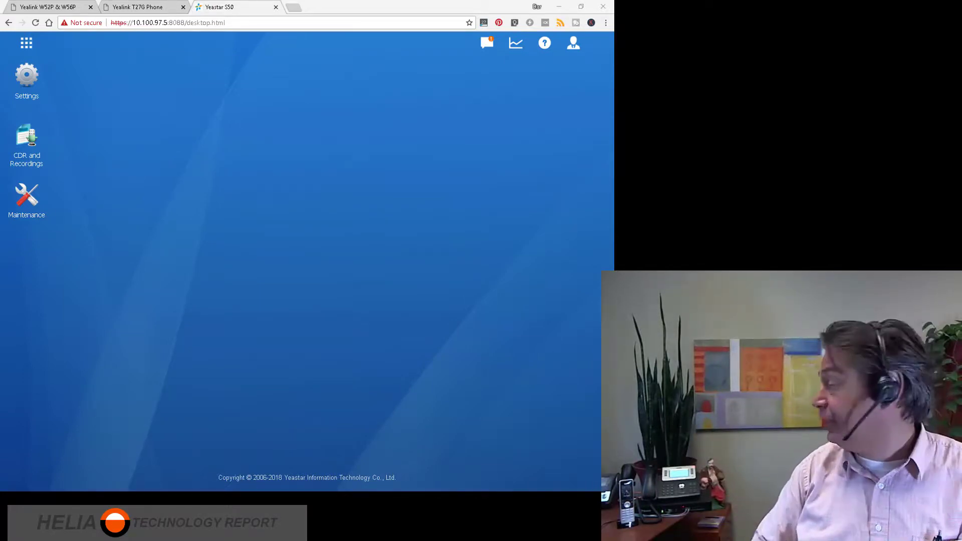
Upgrade the Auto Provisioning app in the App Center.
click(25, 48)
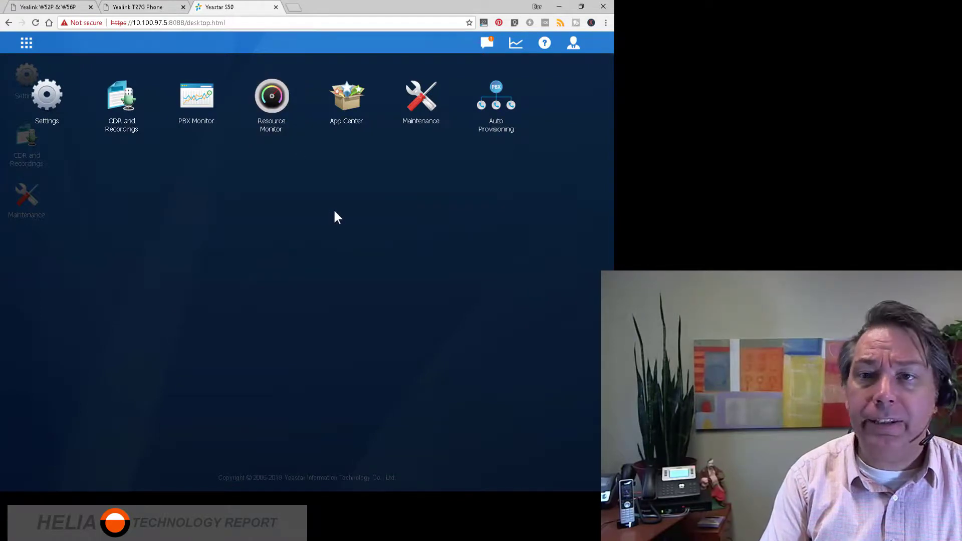
click(346, 100)
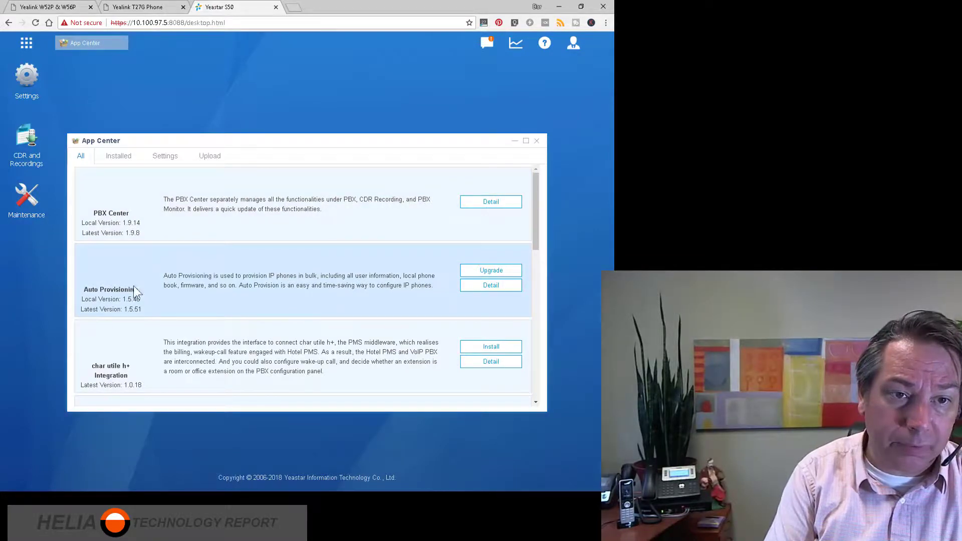
click(481, 271)
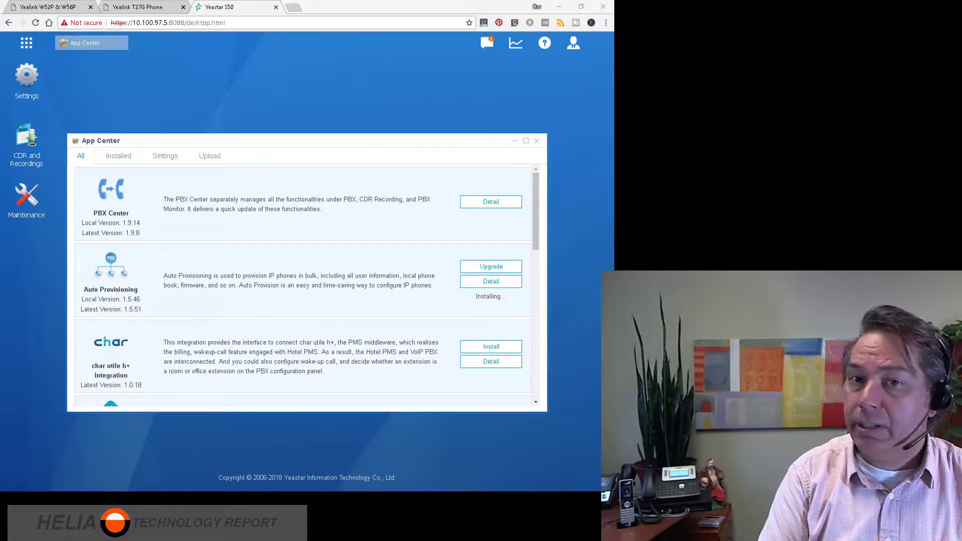
Examine the Yeastar blog article's list of phone manufacturers and models supported by S-Series auto-provisioning, including the Polycom entry.
drag(601, 151, 234, 408)
scroll(221, 366, up, 12)
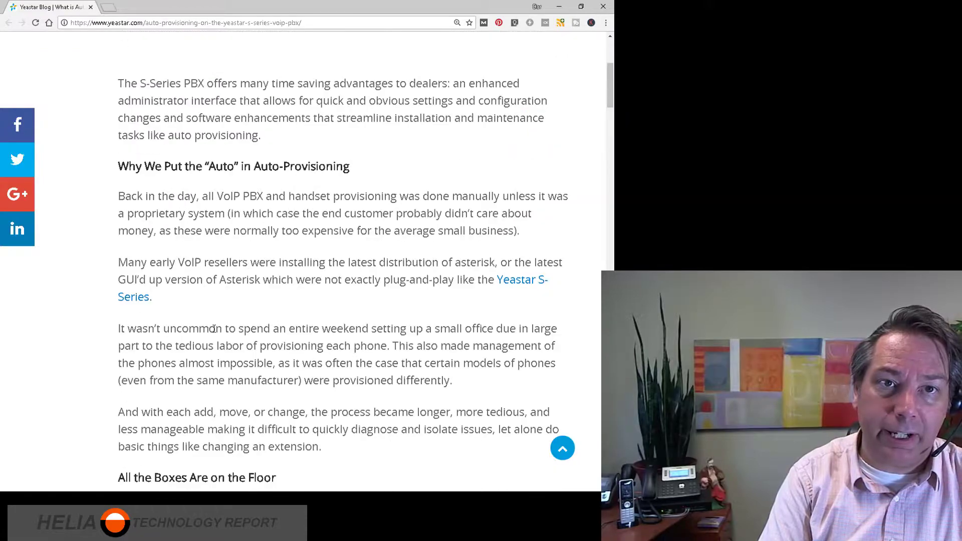
scroll(214, 328, up, 5)
scroll(146, 211, down, 12)
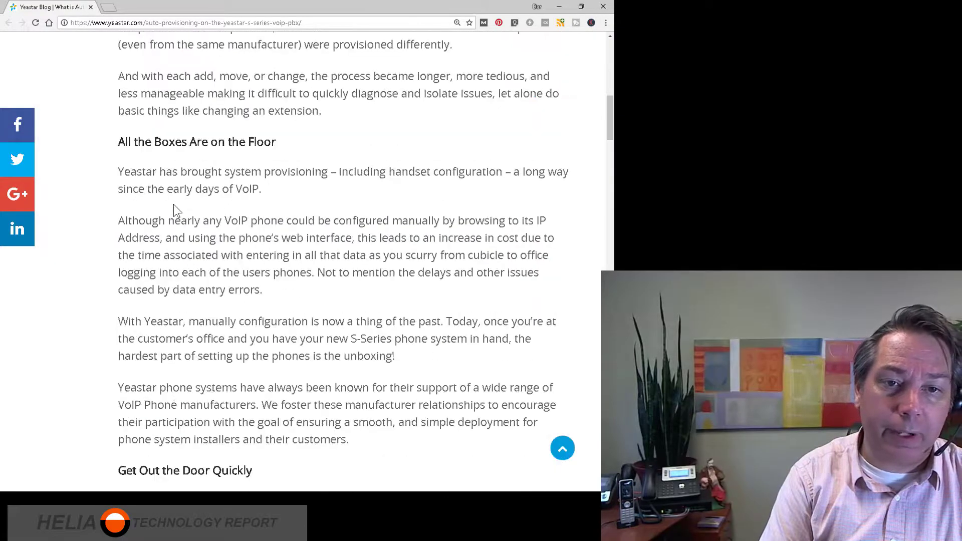
scroll(173, 204, down, 13)
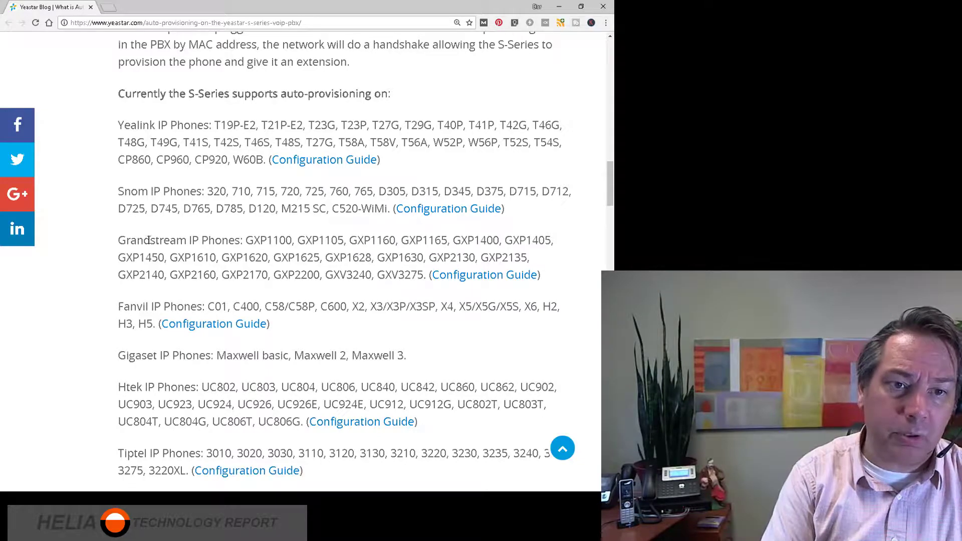
scroll(128, 357, down, 1)
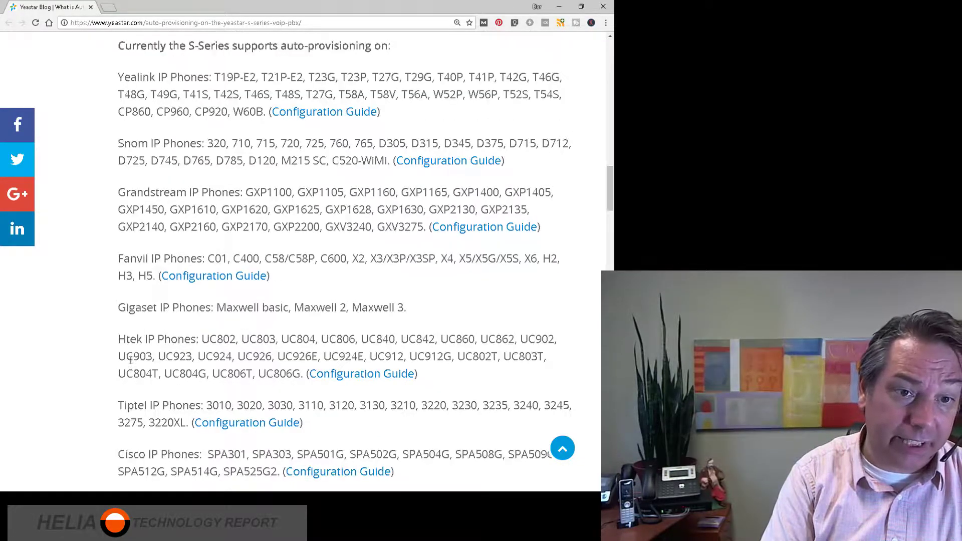
scroll(142, 347, down, 2)
scroll(167, 340, down, 3)
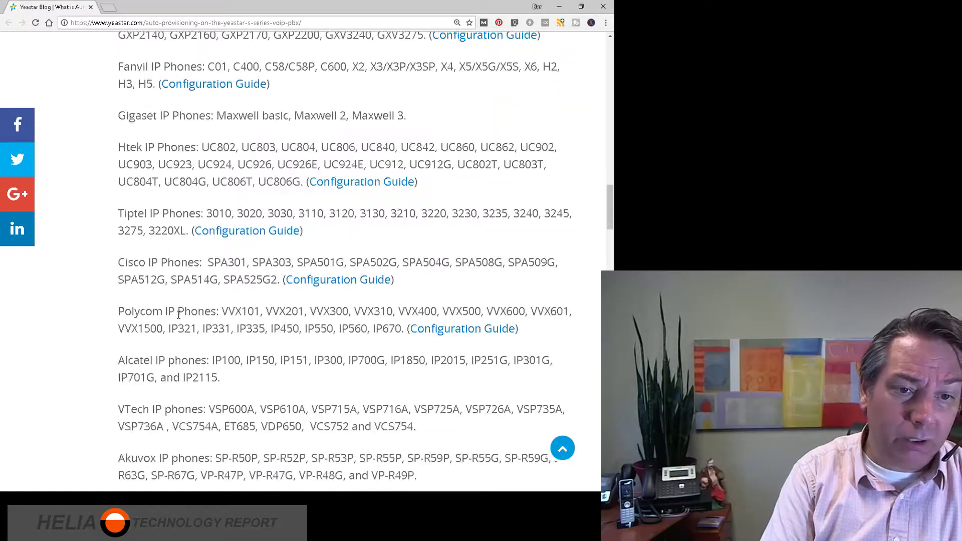
scroll(179, 315, down, 2)
drag(117, 169, 157, 169)
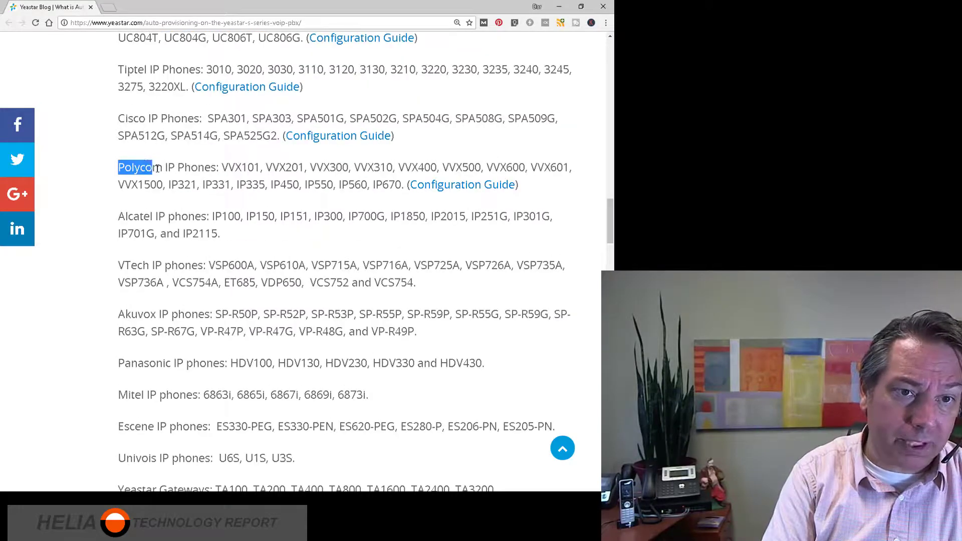
scroll(157, 328, down, 2)
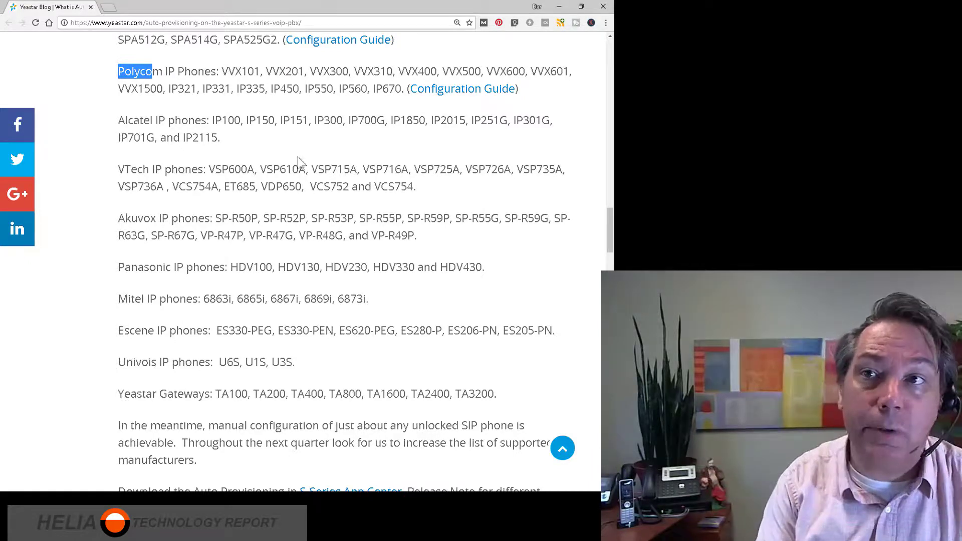
click(558, 11)
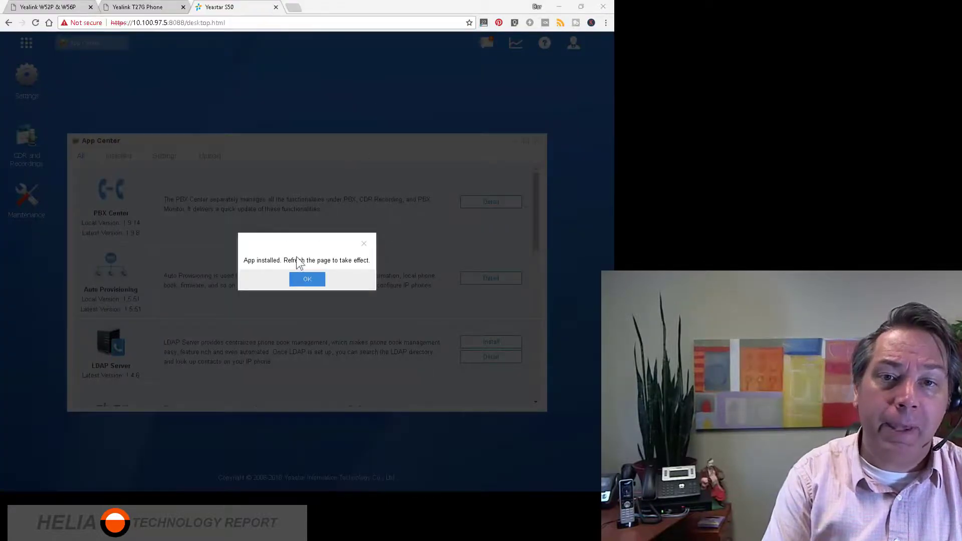
Acknowledge the app installation, leave the App Center and open the Auto Provisioning app.
click(306, 278)
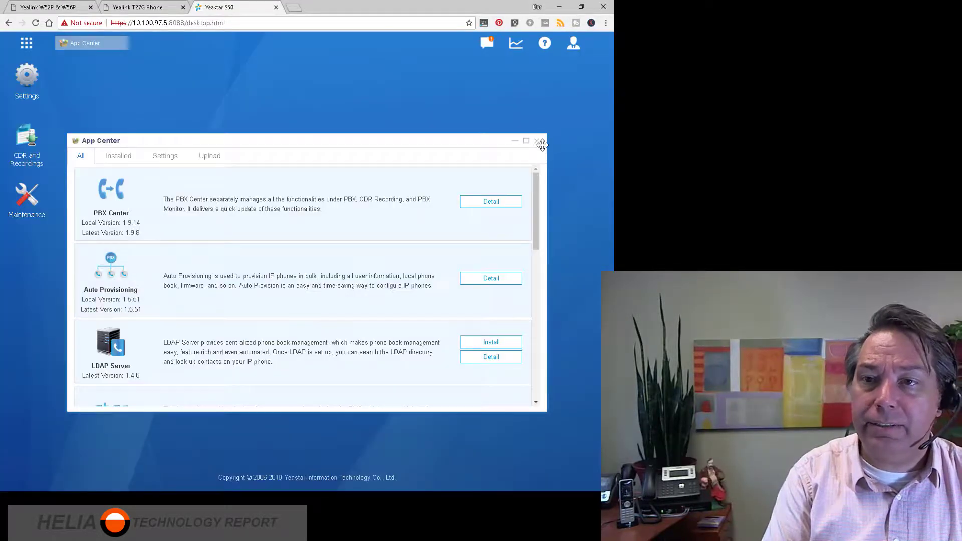
click(537, 141)
click(27, 46)
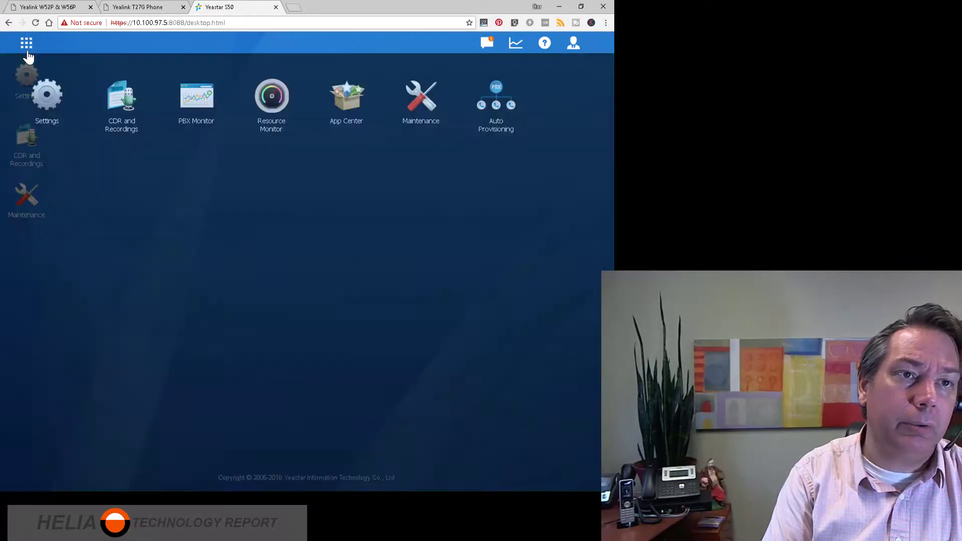
click(486, 103)
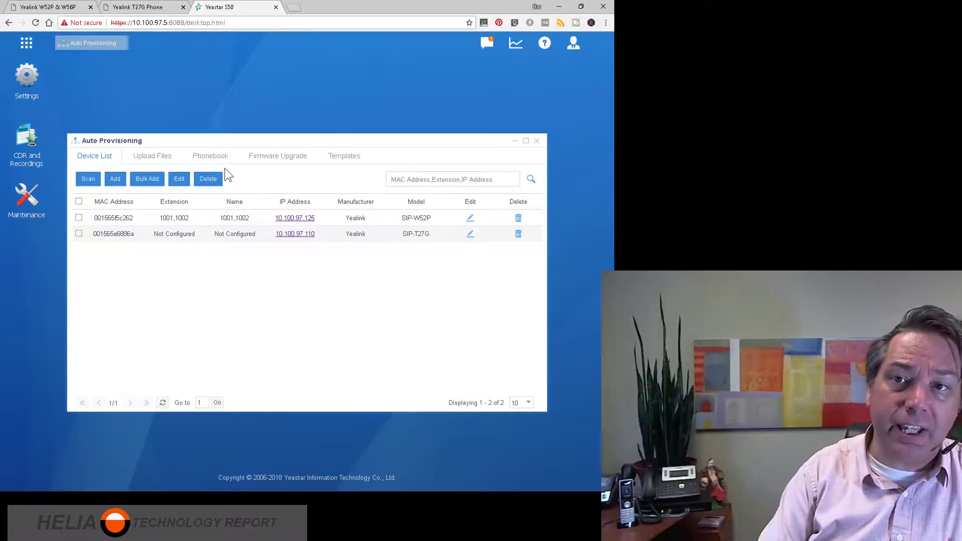
Scan the network for phones and select the Yealink SIP-T27G in the device list.
click(88, 178)
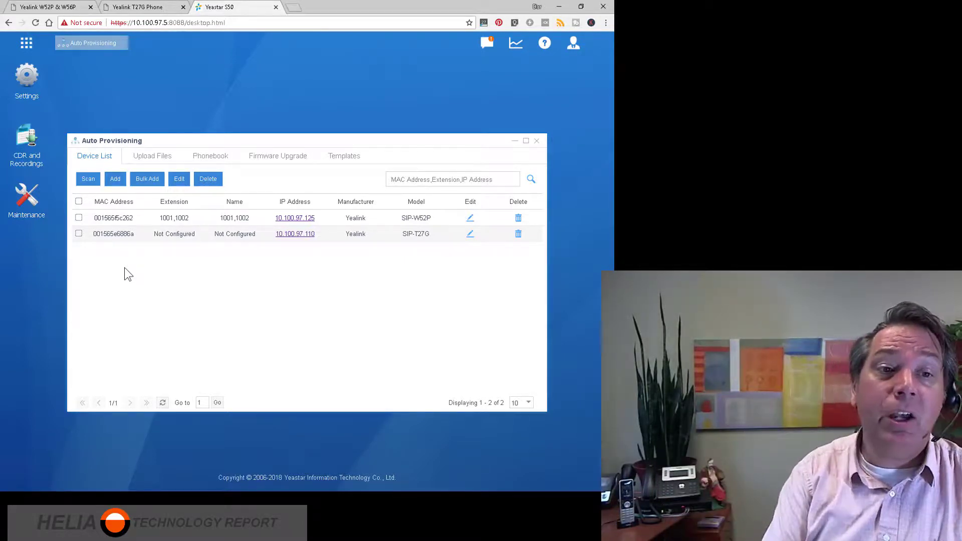
click(421, 236)
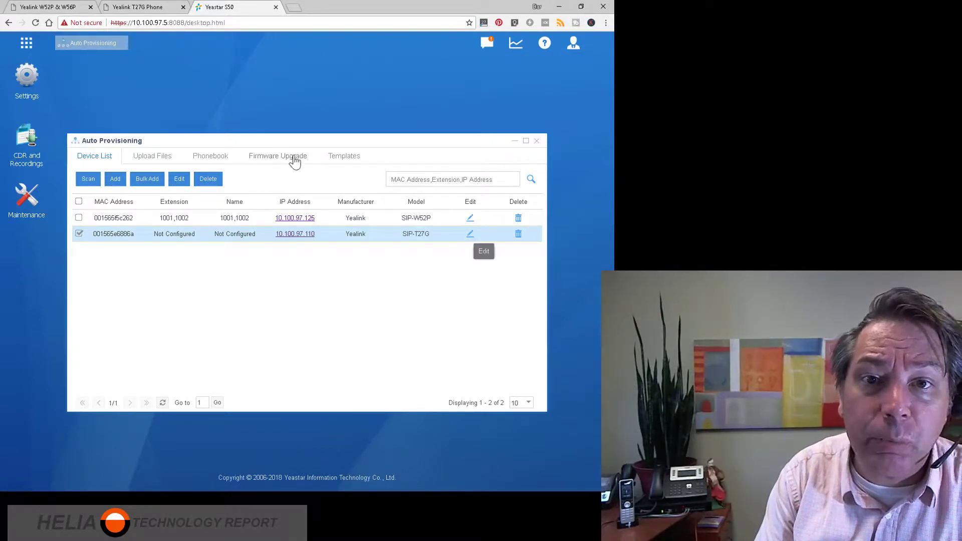
Add a provisioning template named Aug2018-T27G-Template for the Yealink SIP-T27G model.
click(347, 158)
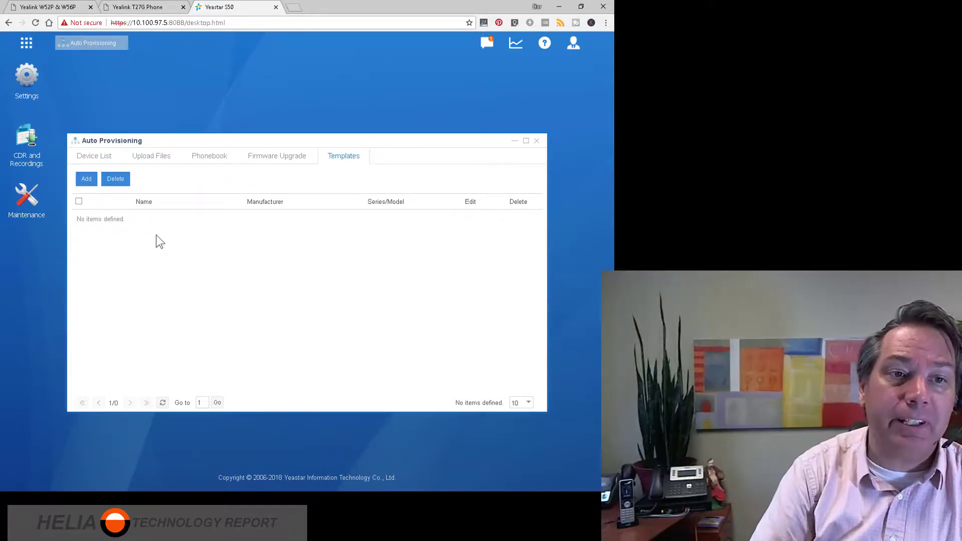
click(85, 179)
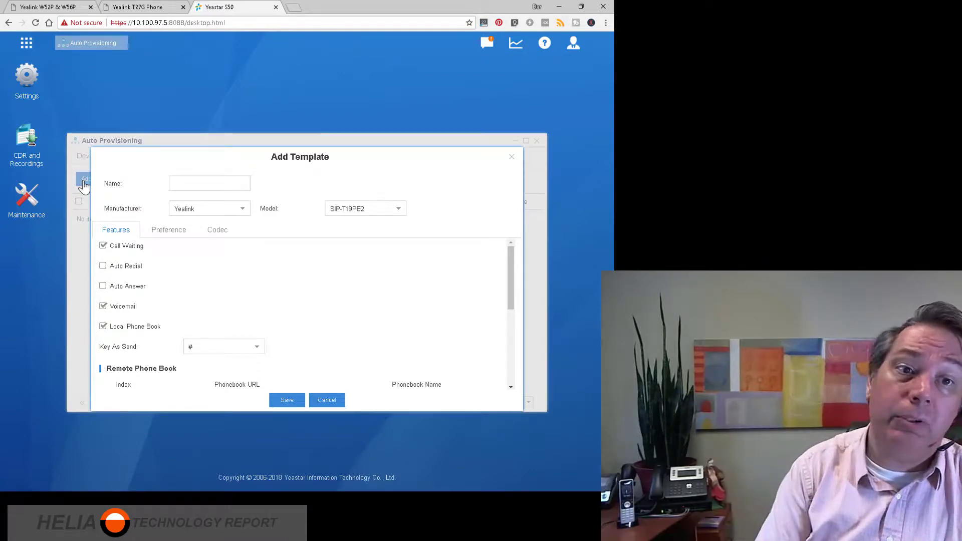
click(186, 187)
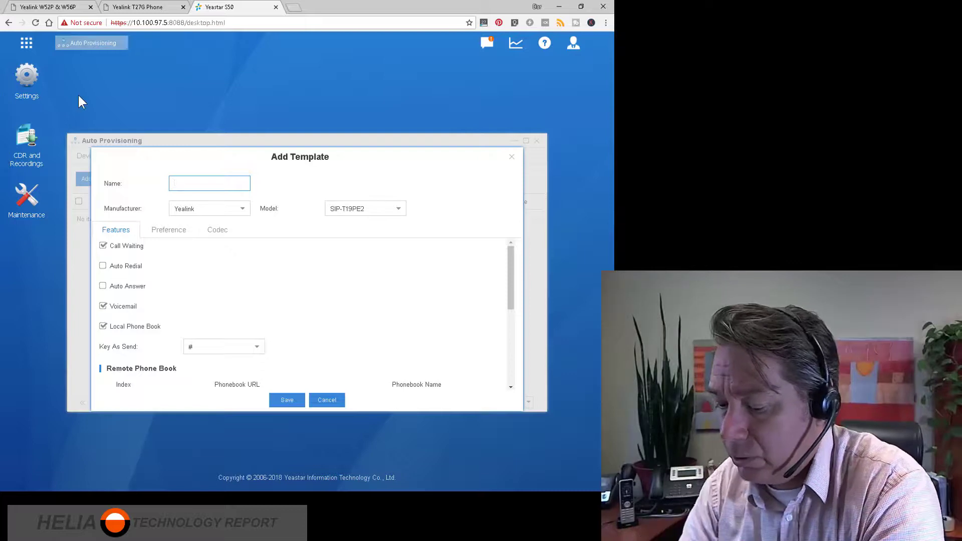
text(Aug2)
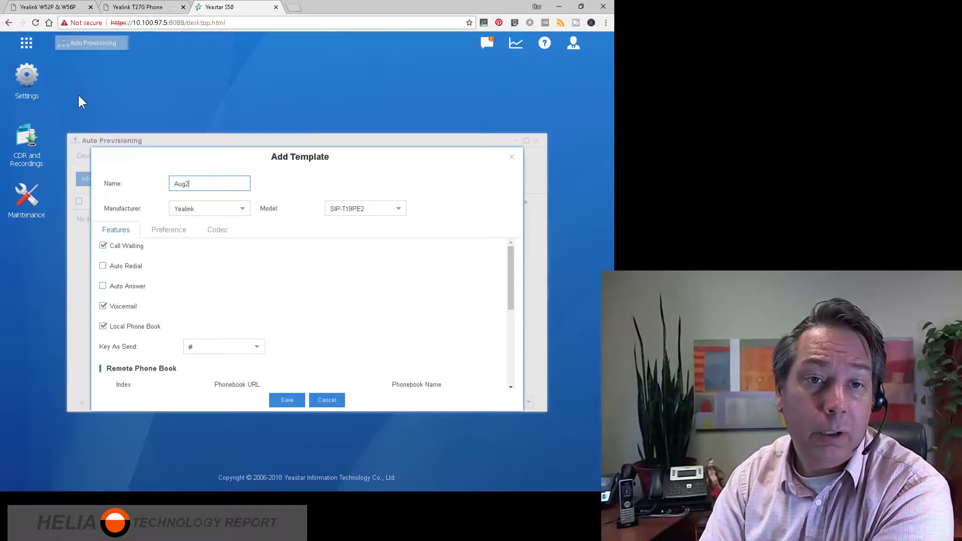
text(018-T27G)
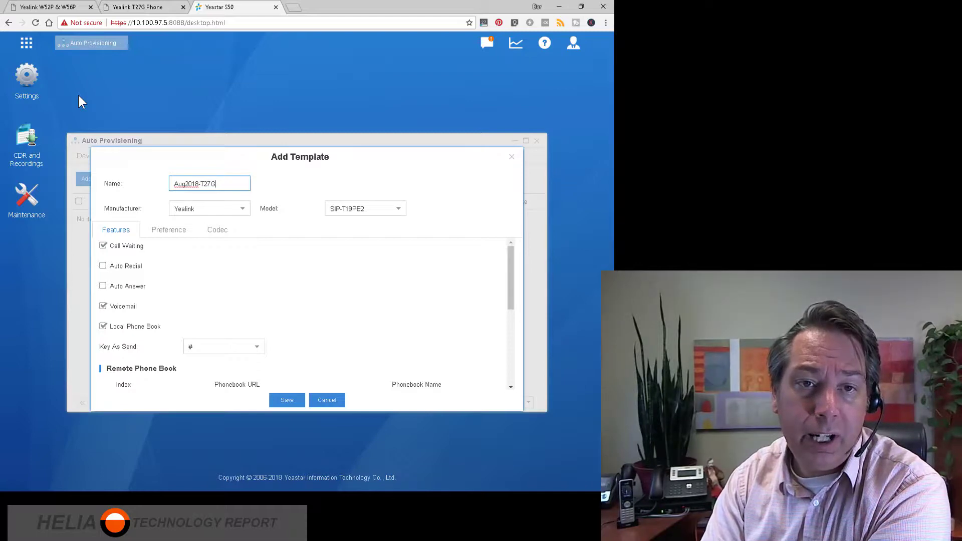
text(-Template)
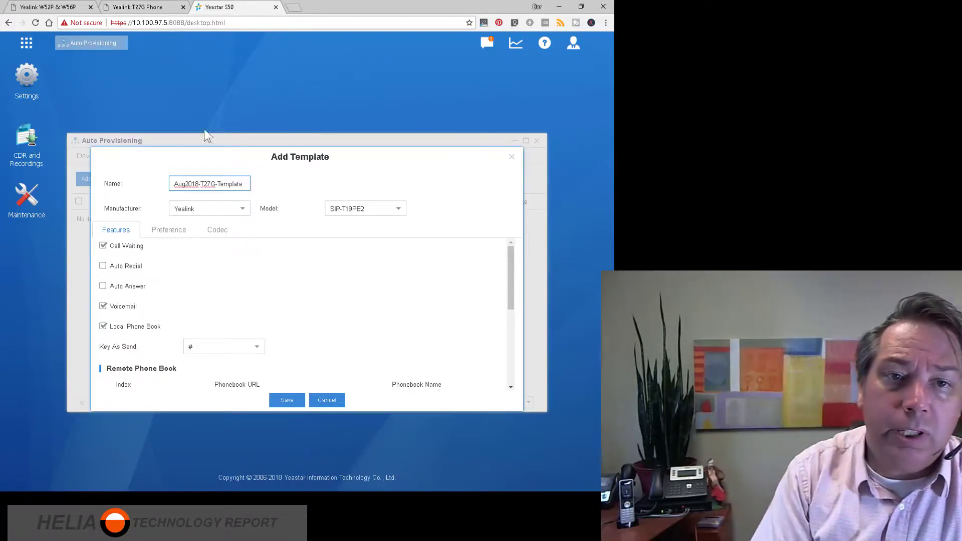
click(396, 213)
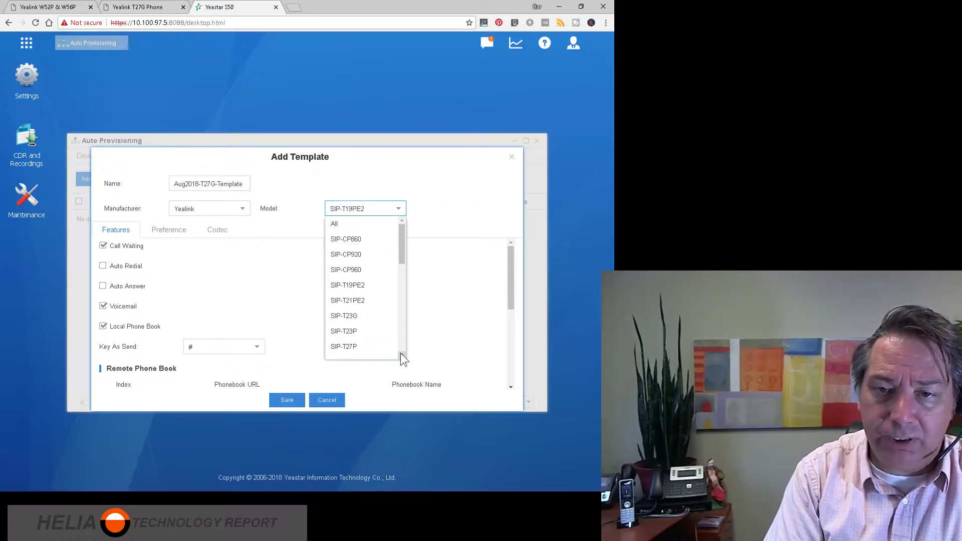
scroll(401, 354, down, 2)
click(346, 357)
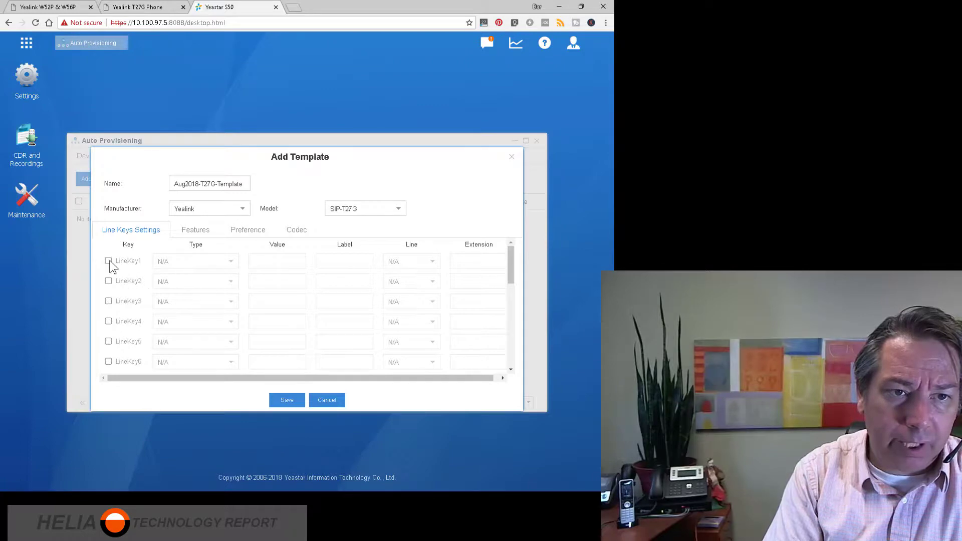
Enable LineKey1 and LineKey2 in the template and set both key types to Line.
click(108, 261)
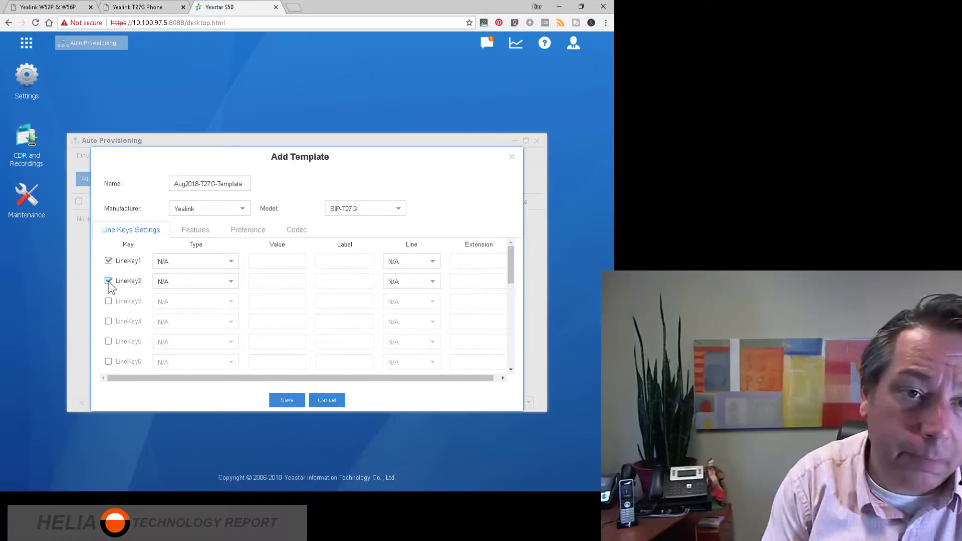
click(231, 262)
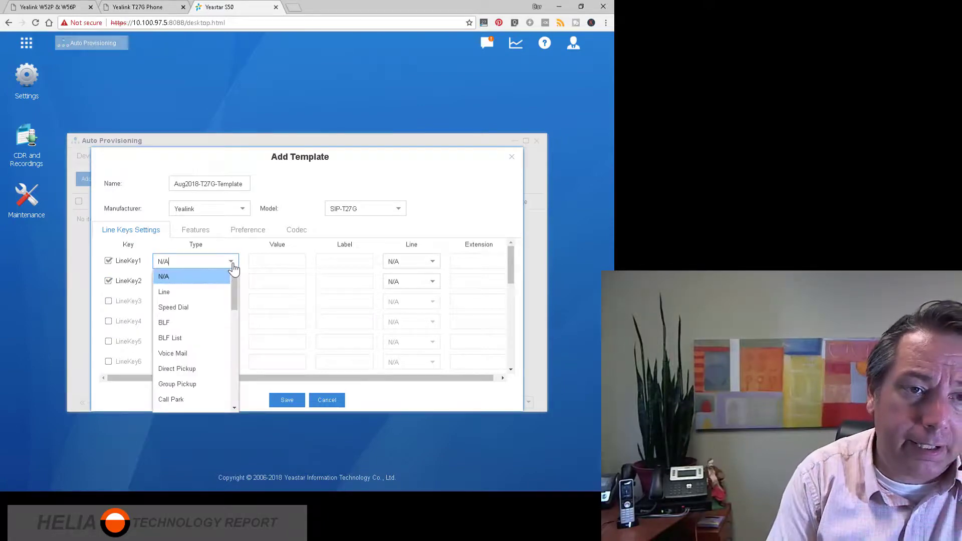
click(214, 293)
click(231, 282)
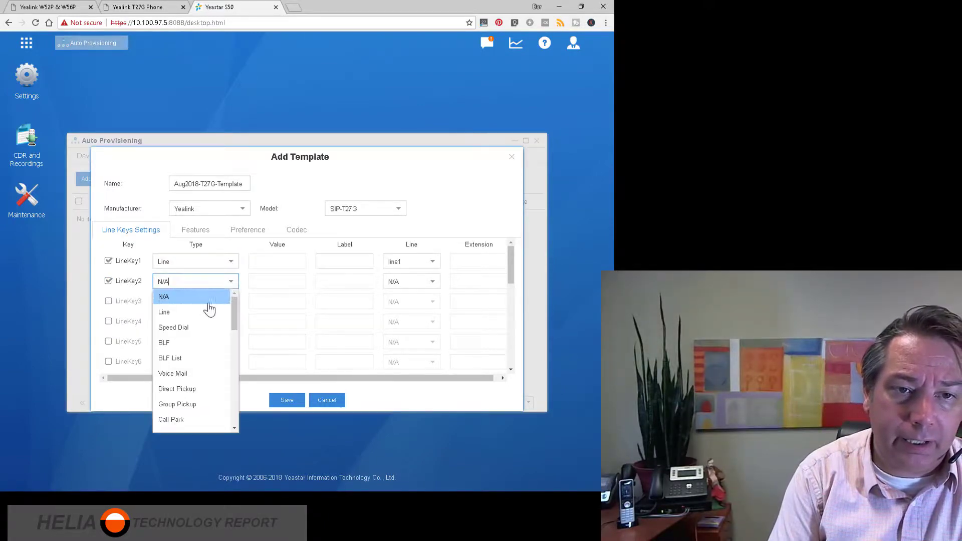
click(201, 313)
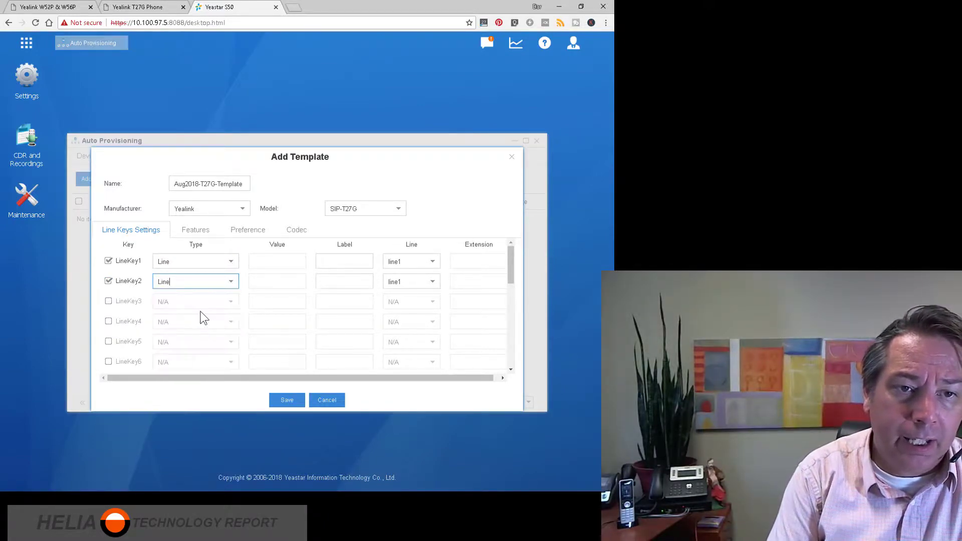
Enable LineKey3 in the template and set its type to Paging.
click(108, 301)
click(231, 302)
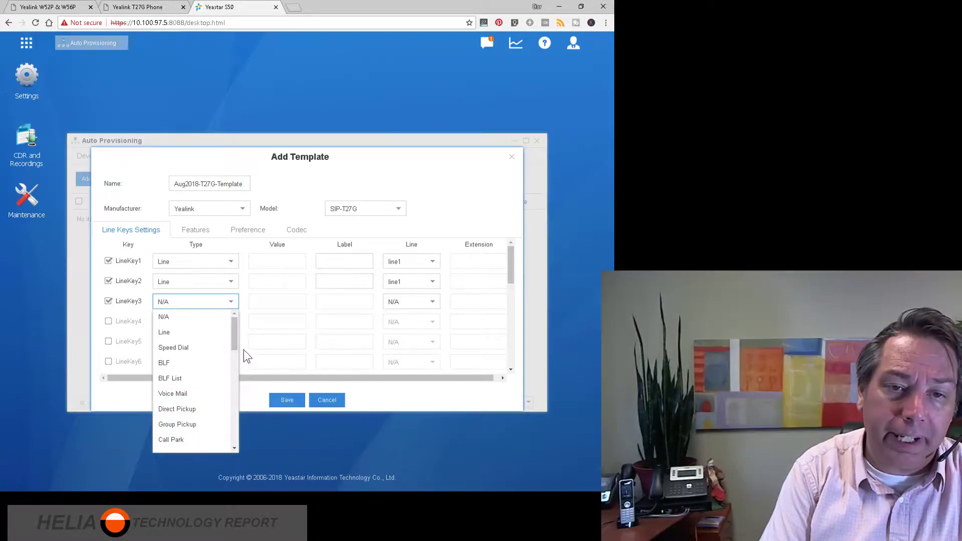
drag(235, 345, 233, 357)
drag(233, 373, 233, 414)
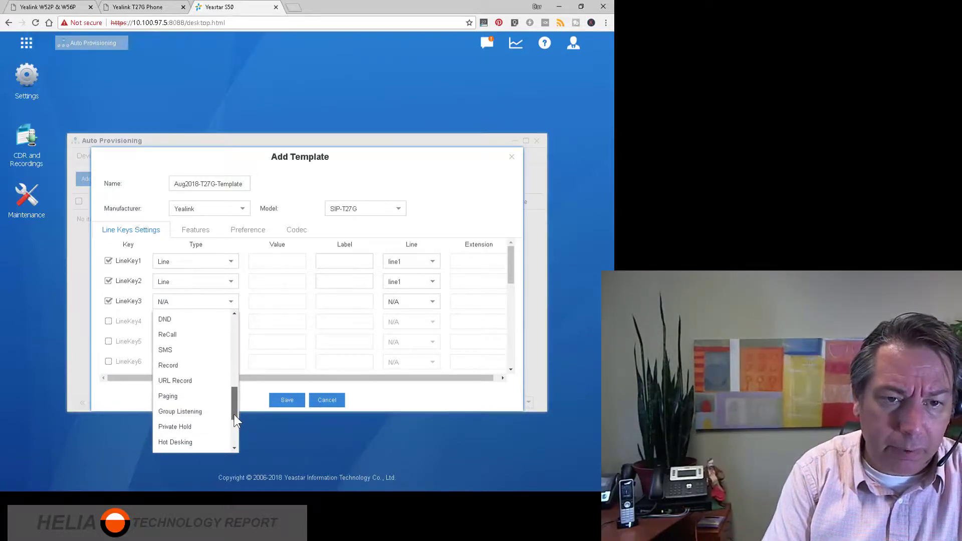
click(173, 393)
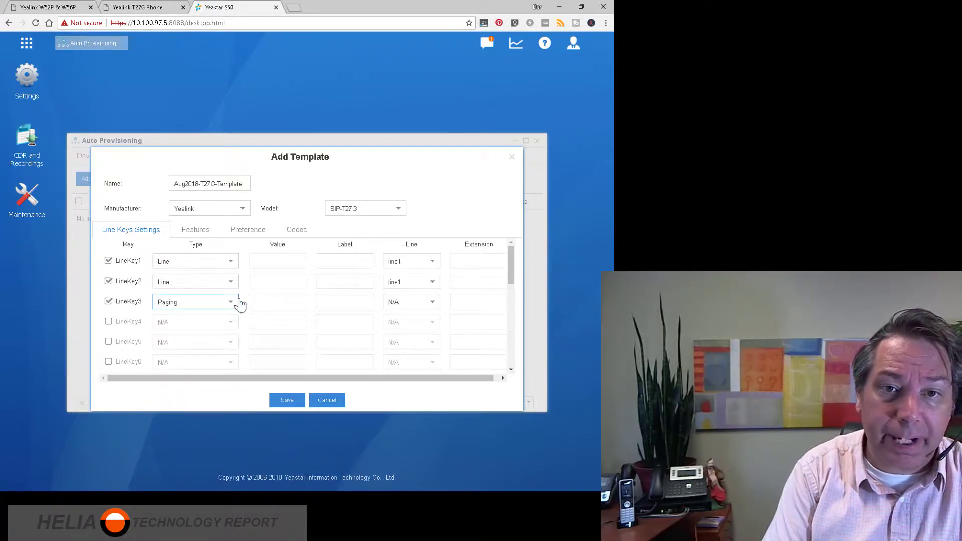
click(278, 306)
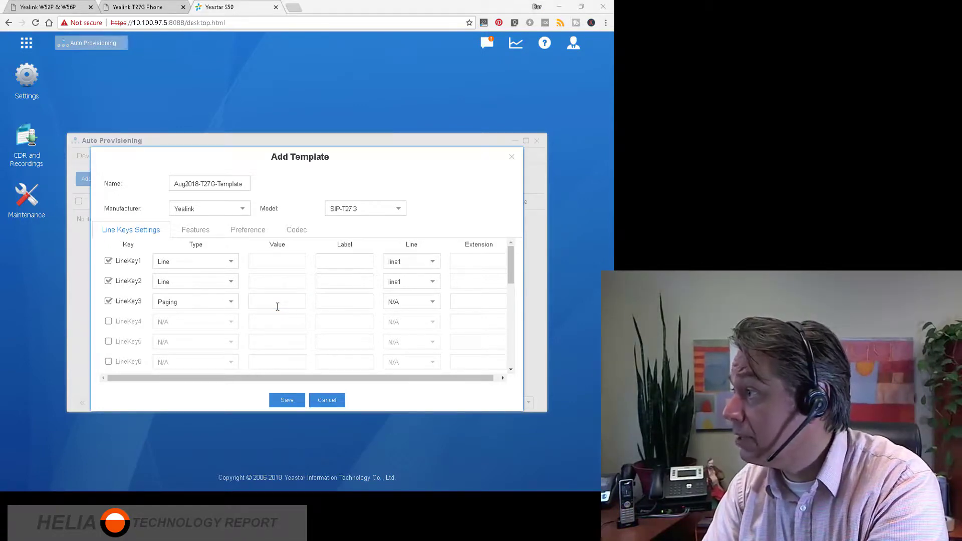
click(277, 306)
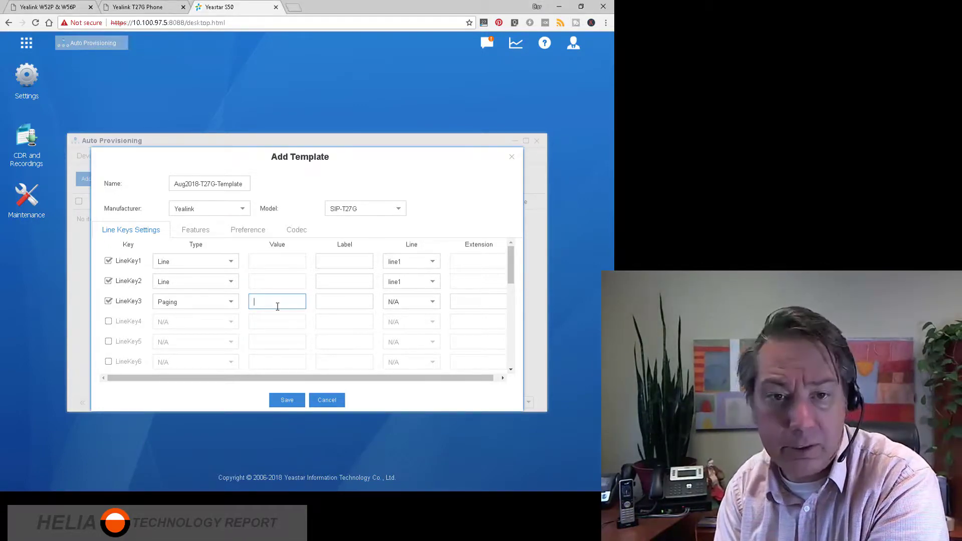
text(001565a6886a)
double_click(277, 306)
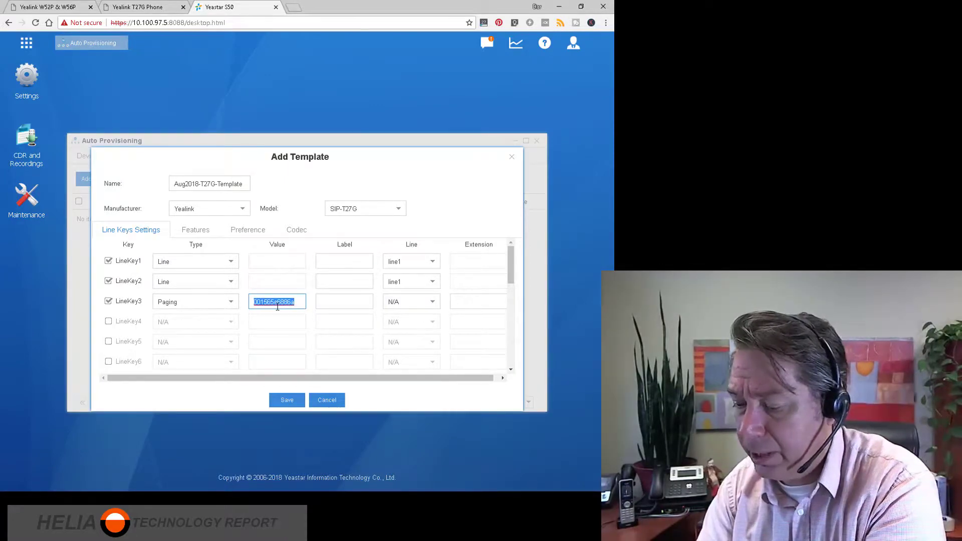
text(224.)
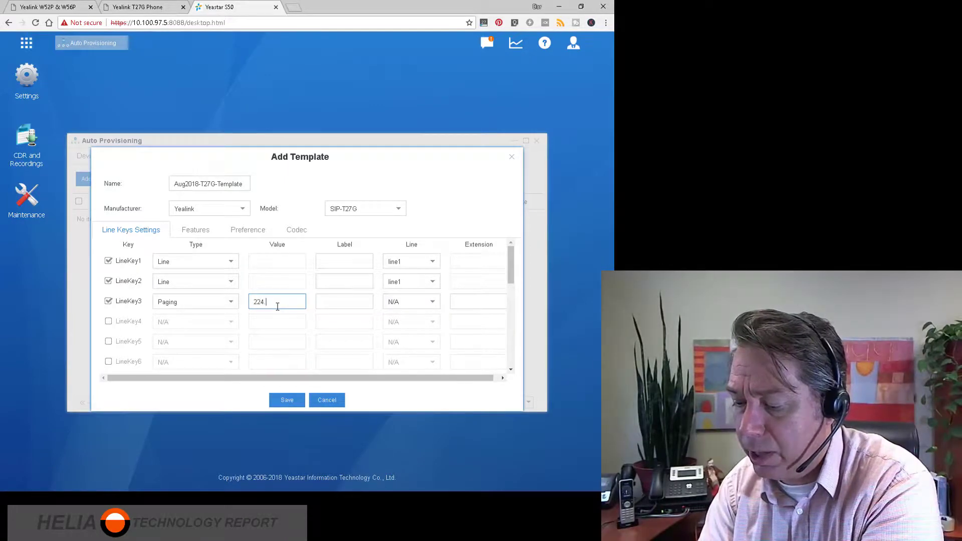
text(0.1.260)
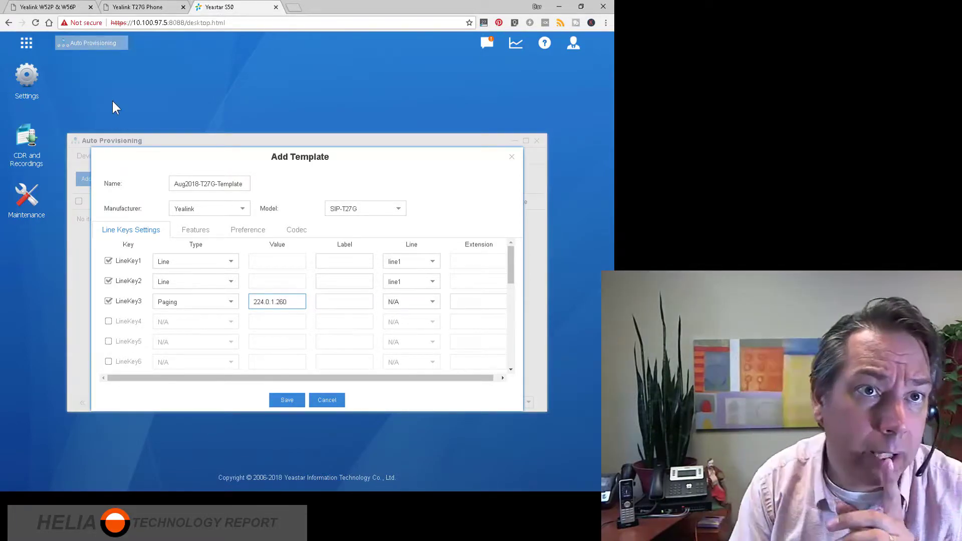
Copy the Line Key3 paging address from the Yealink T27G phone's web page and set the template's LineKey3 value to 224.0.1.116:60000.
click(138, 7)
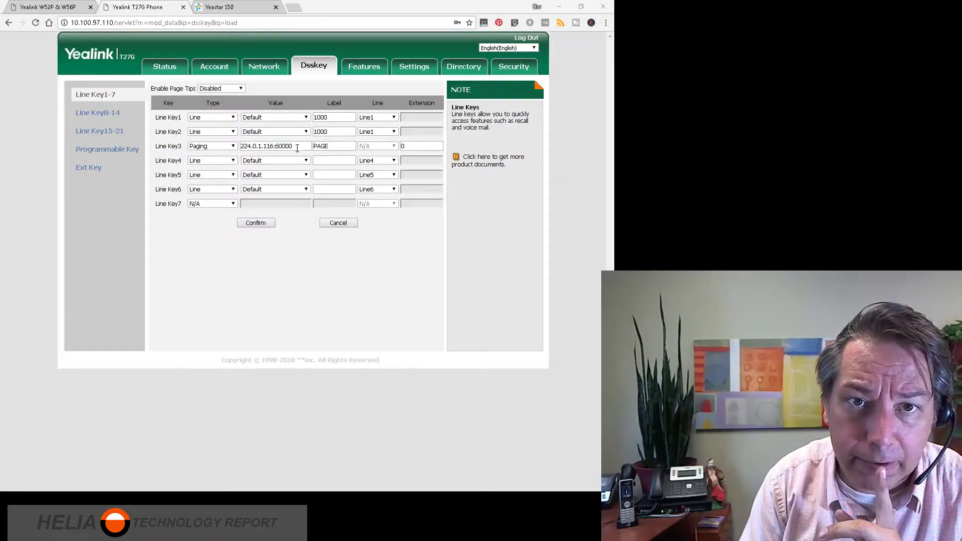
drag(297, 147, 221, 149)
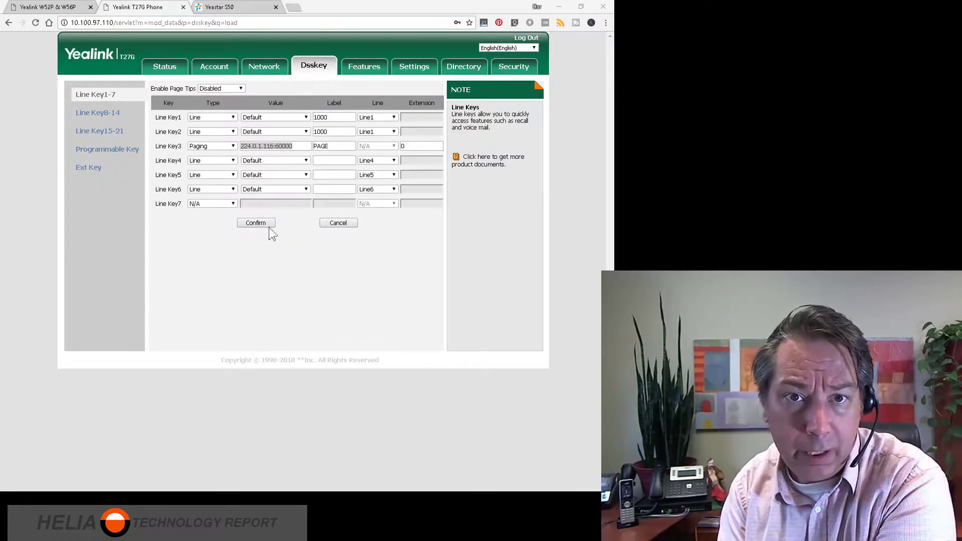
click(223, 7)
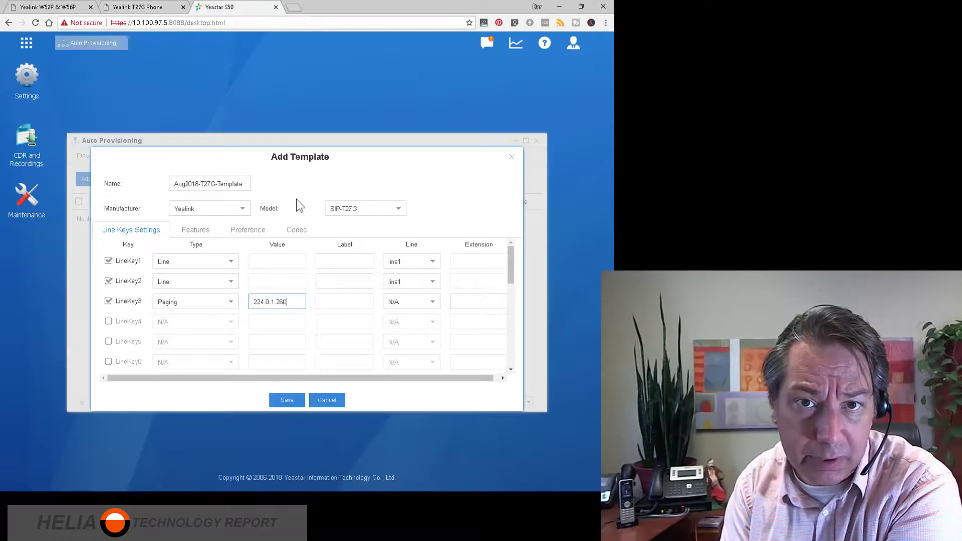
key(ctrl+a)
text(224.0.1.116:6000)
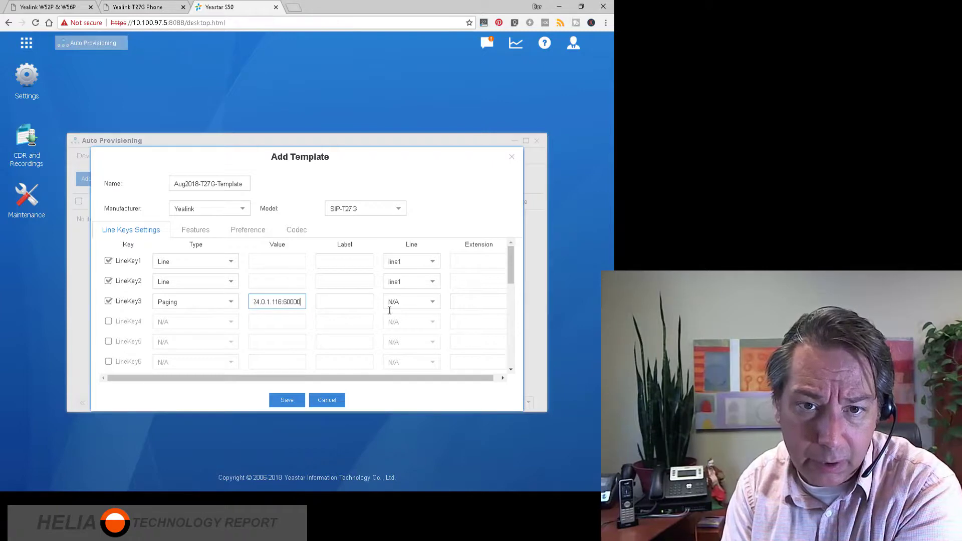
Label LineKey3 as Multicast PAge and set its extension to 0.
click(330, 296)
text(Mult)
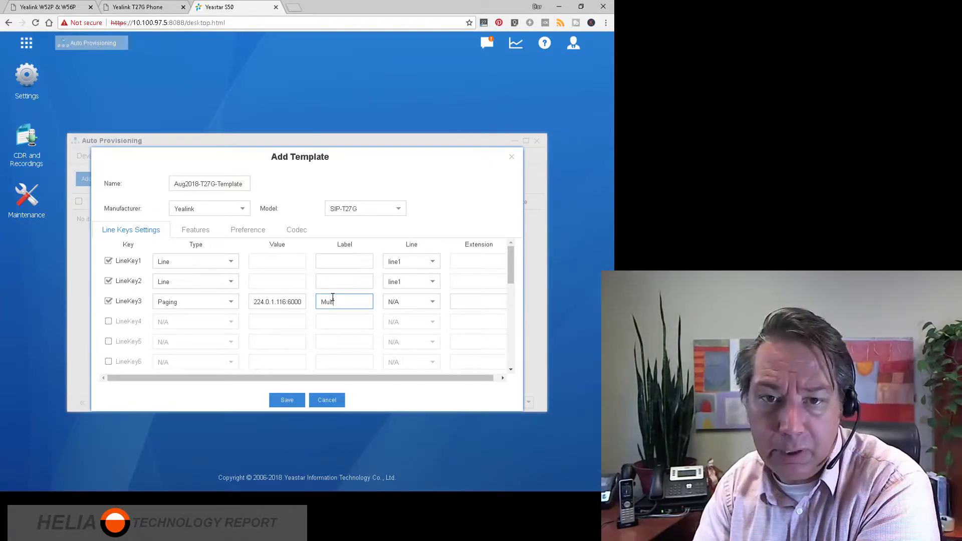
text(icast PAge)
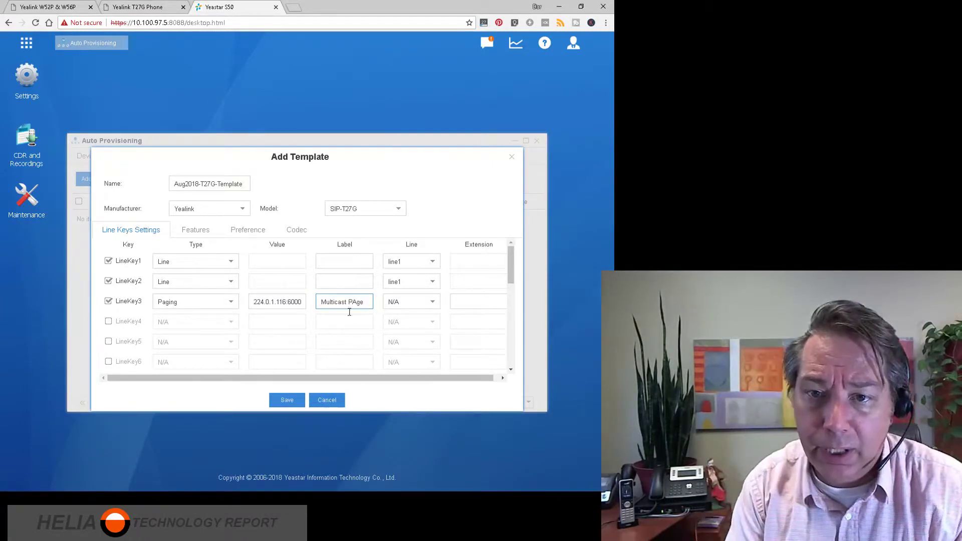
click(451, 300)
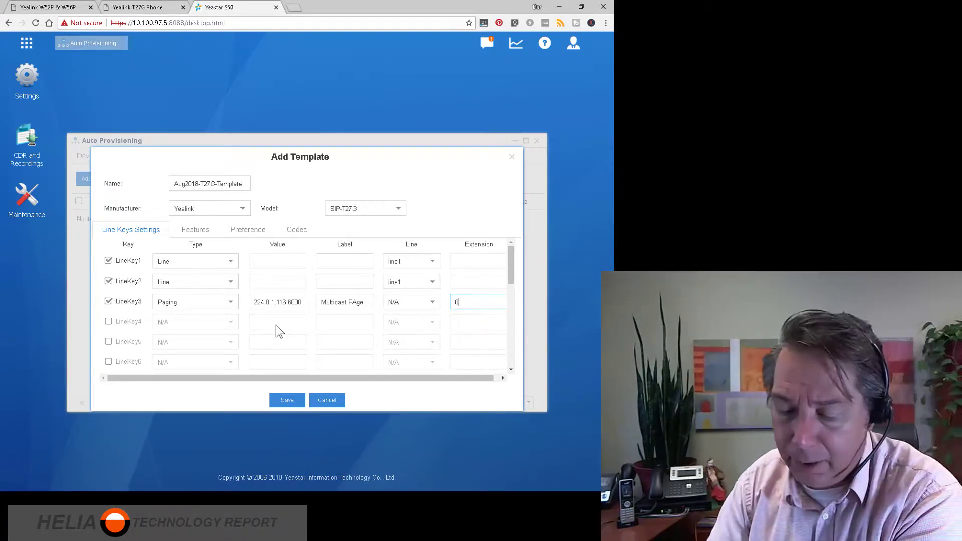
Correct the LineKey3 label to Multicast Page and save the template.
key(shift+Tab)
key(shift+Tab)
key(End)
key(Left)
key(Left)
key(Left)
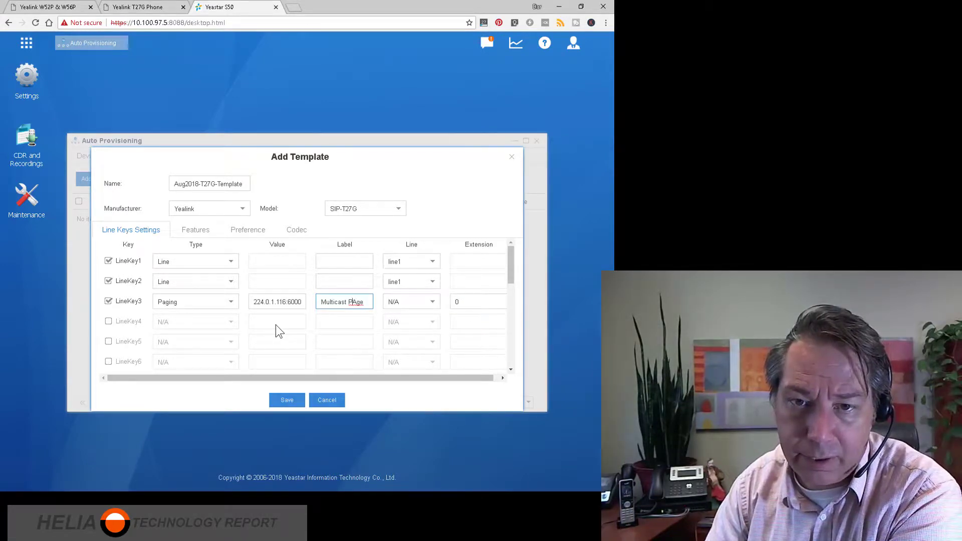
key(Delete)
text(a)
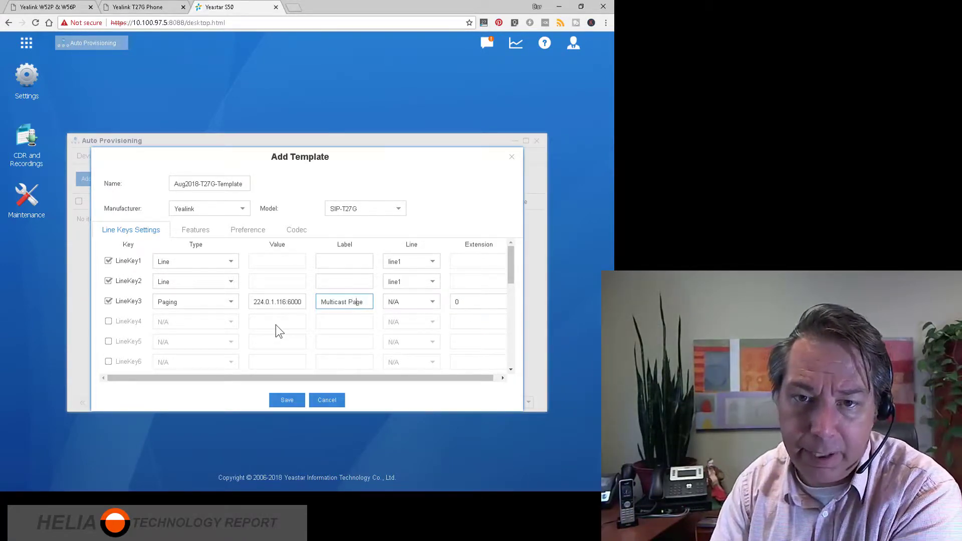
click(289, 401)
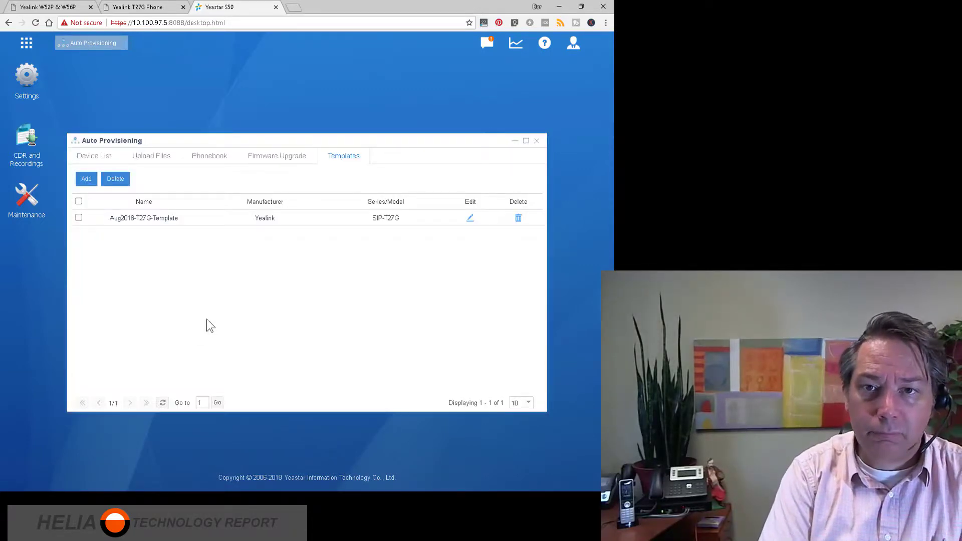
Assign the Aug2018-T27G-Template to the SIP-T27G in the device list and check its line key settings.
click(93, 161)
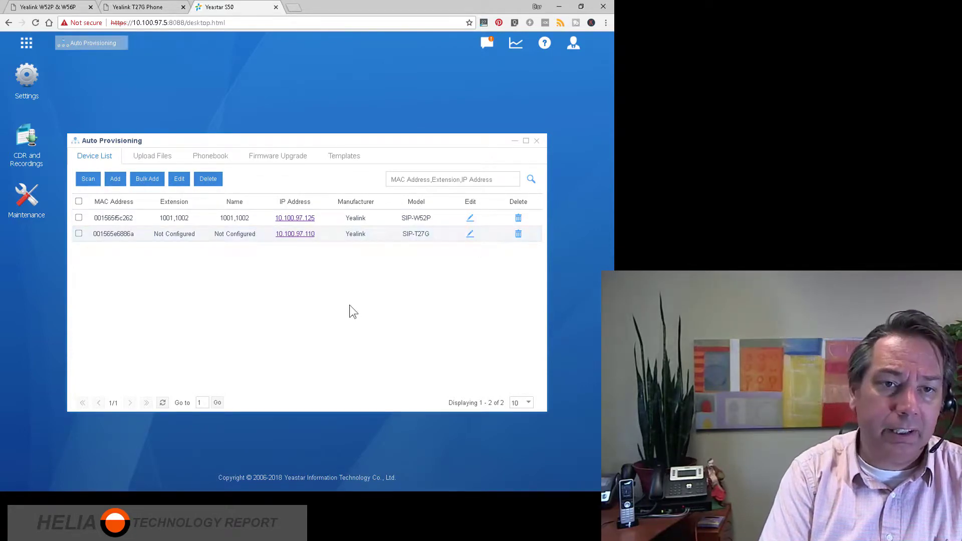
click(469, 233)
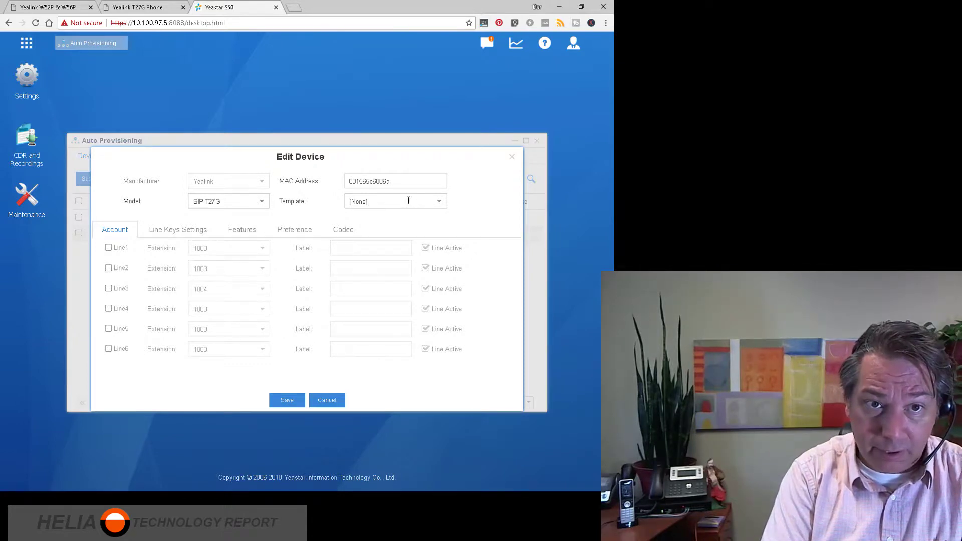
click(441, 207)
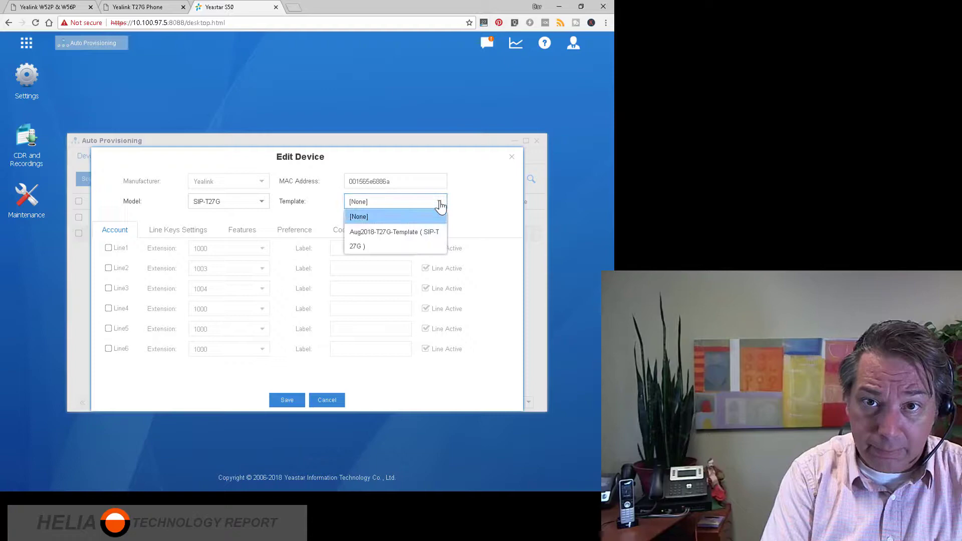
click(374, 230)
click(182, 232)
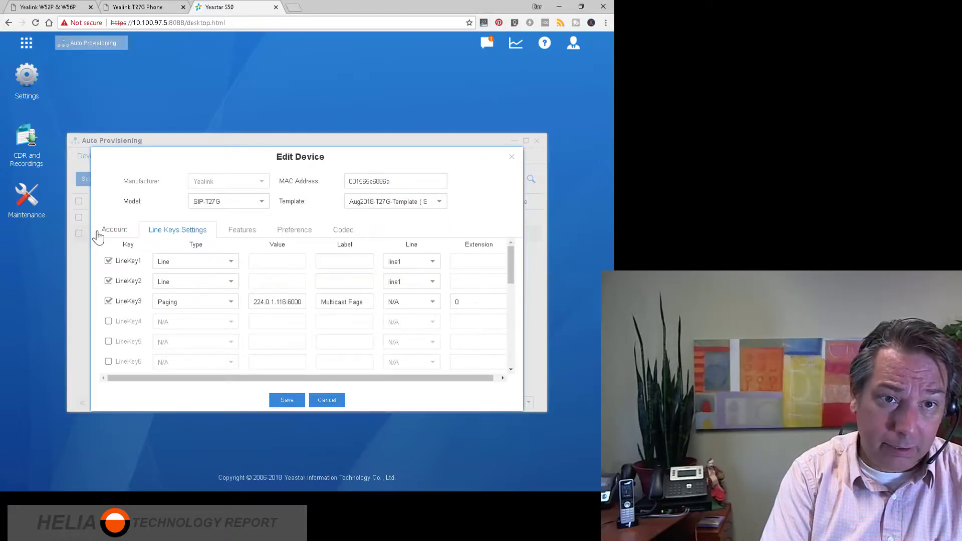
click(115, 232)
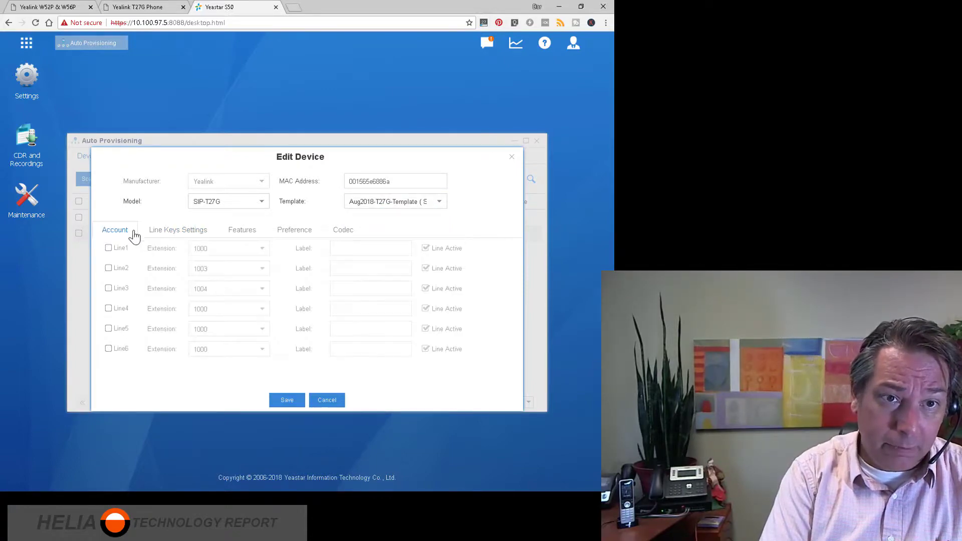
Enable Line1 with extension 1000 for the SIP-T27G and save the device with an immediate phone reboot.
click(108, 247)
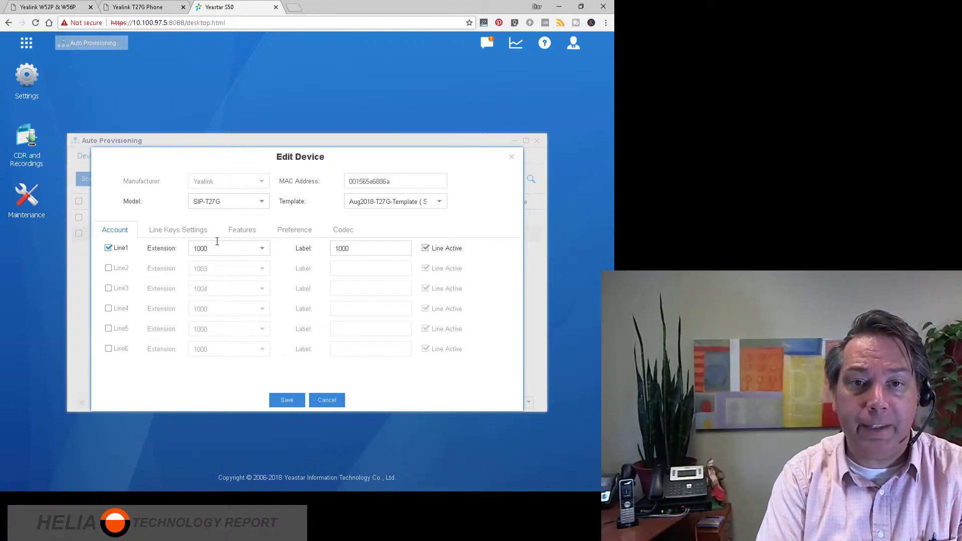
click(183, 230)
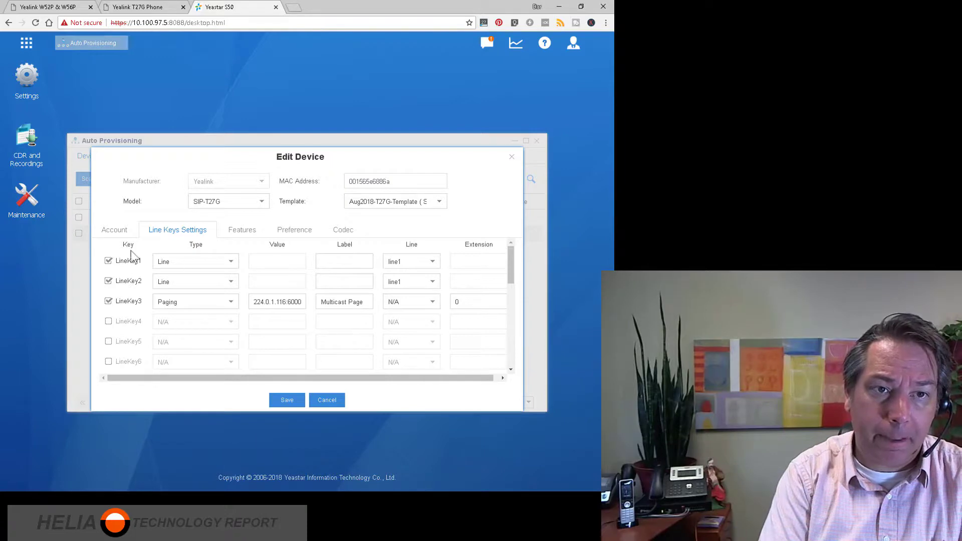
click(115, 230)
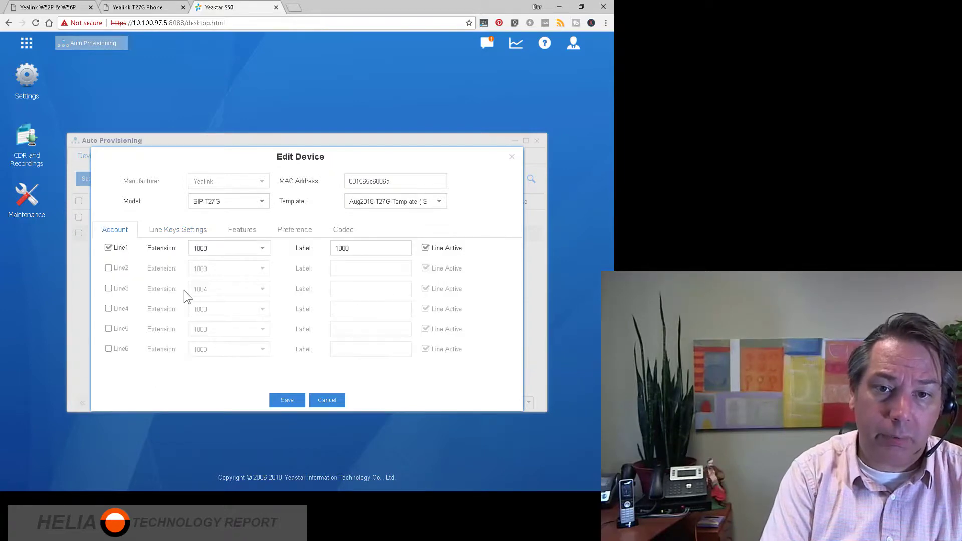
click(284, 398)
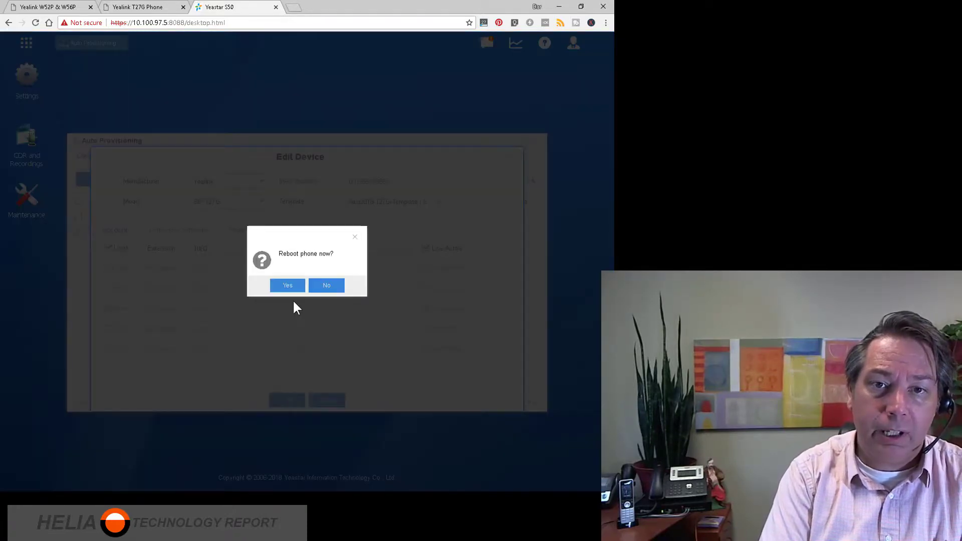
click(286, 286)
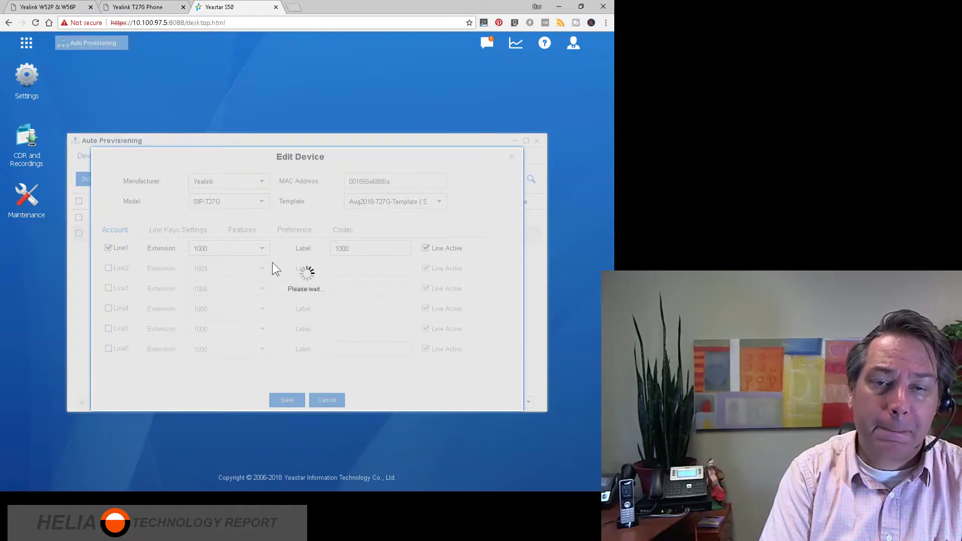